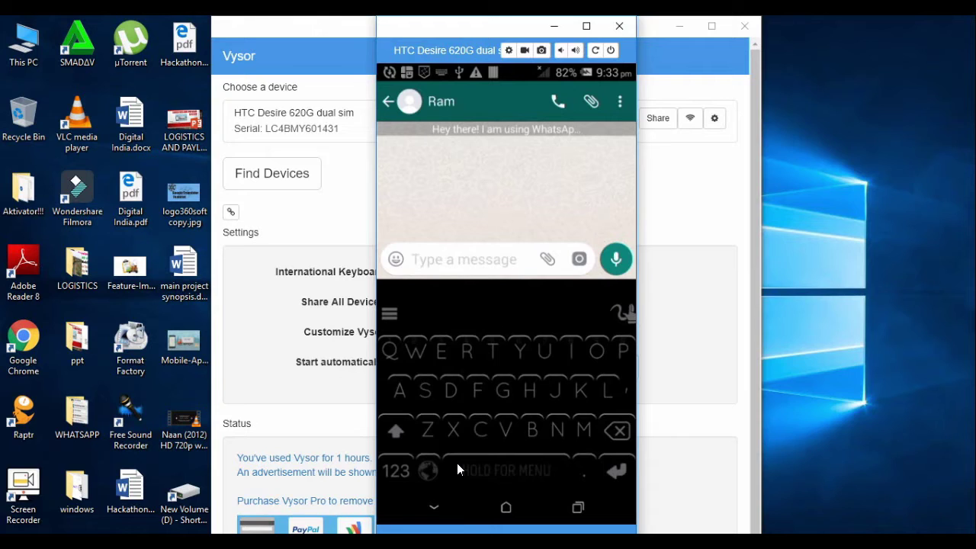
type("Ha")
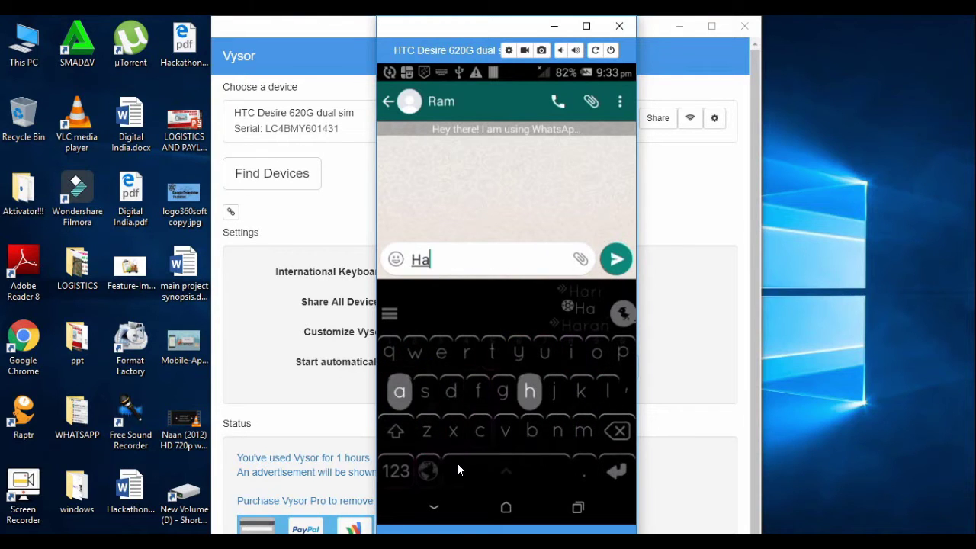
type("r")
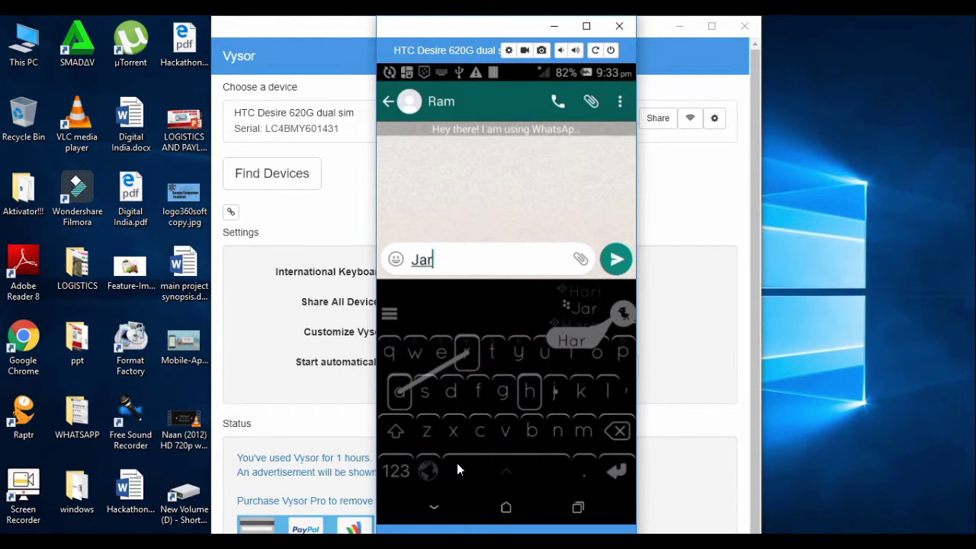
type("i")
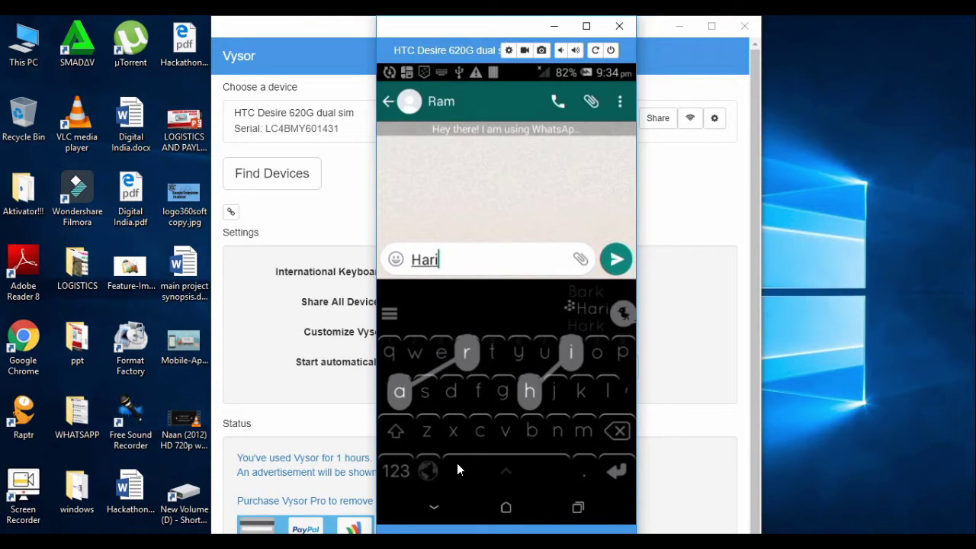
left_click(616, 429)
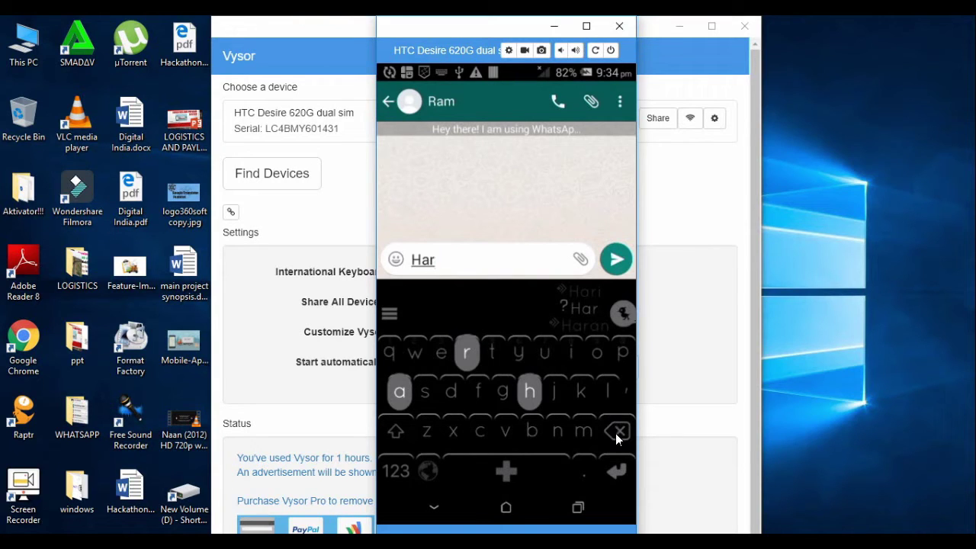
left_click(615, 433)
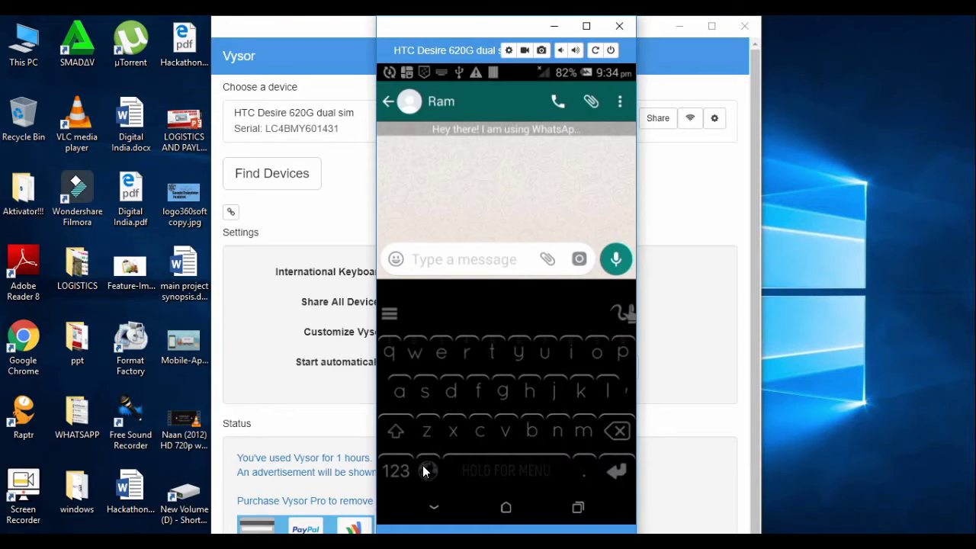
- Apply the light CUPERTINO theme to the Nintype keyboard, then hide the keyboard
left_click(390, 315)
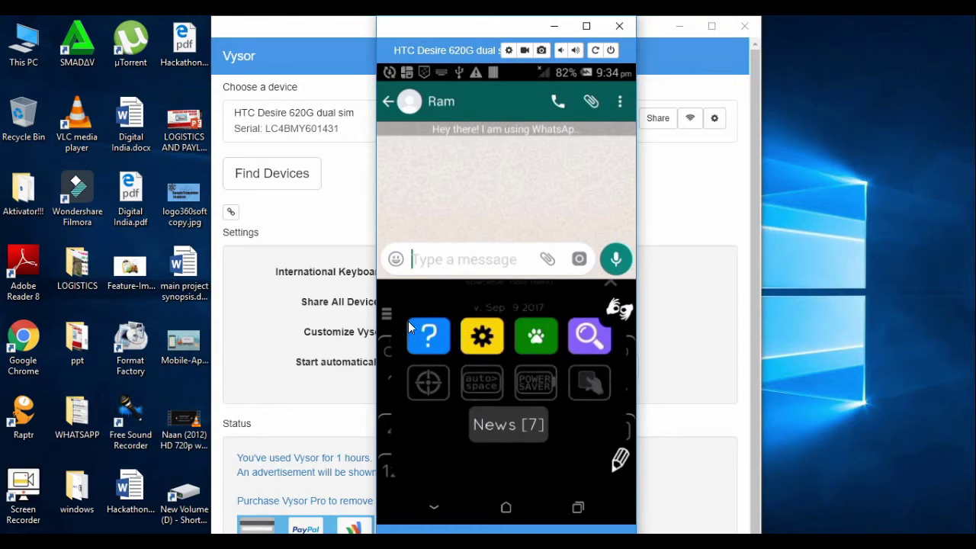
left_click(481, 340)
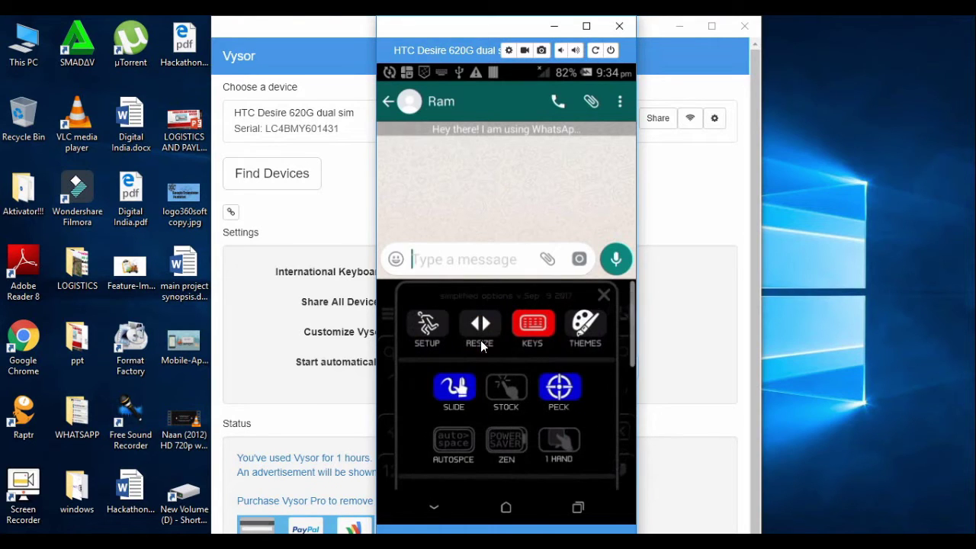
left_click(587, 333)
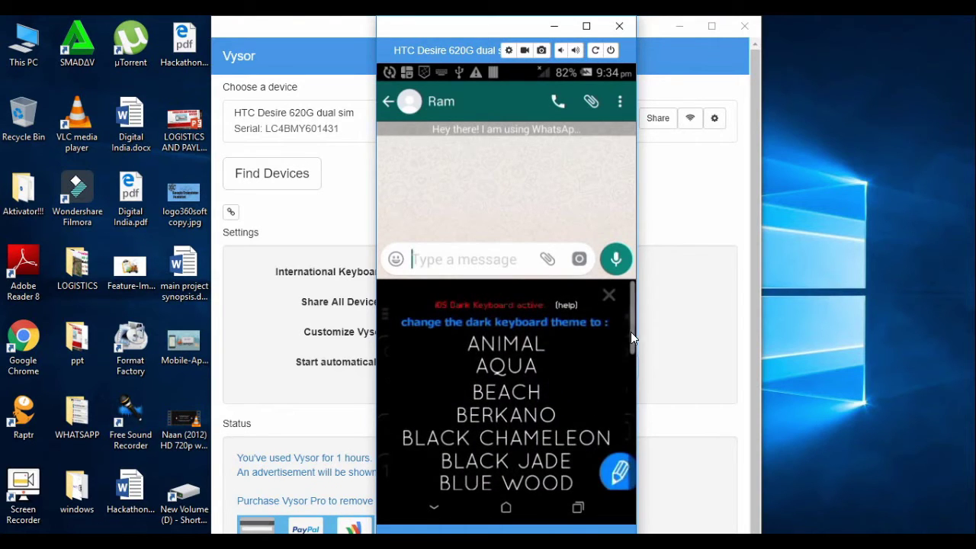
scroll(505, 333, "down", 3)
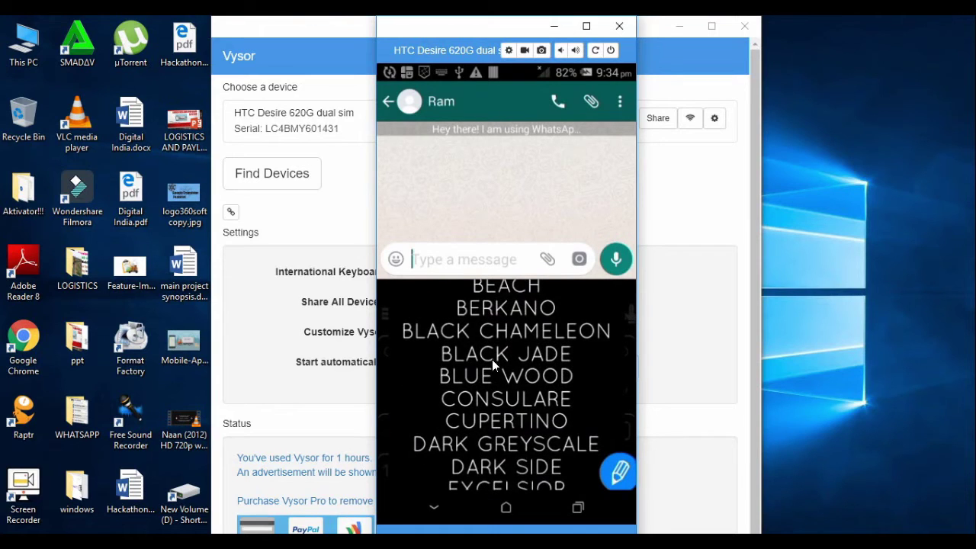
scroll(488, 341, "down", 3)
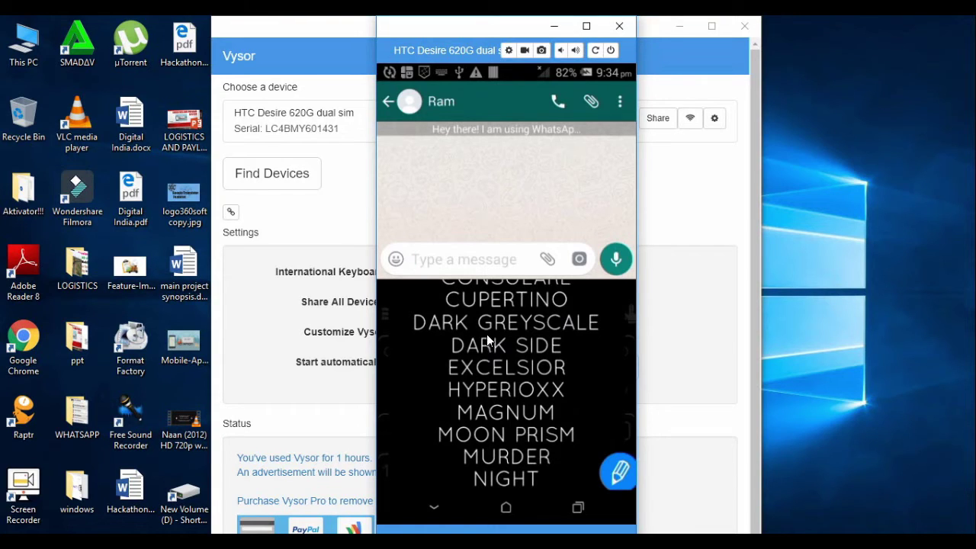
left_click(482, 299)
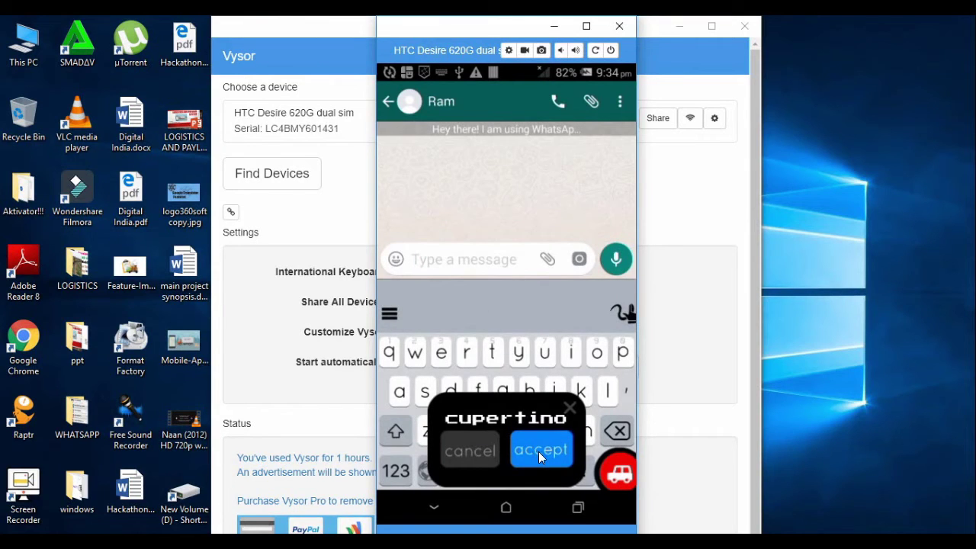
left_click(507, 410)
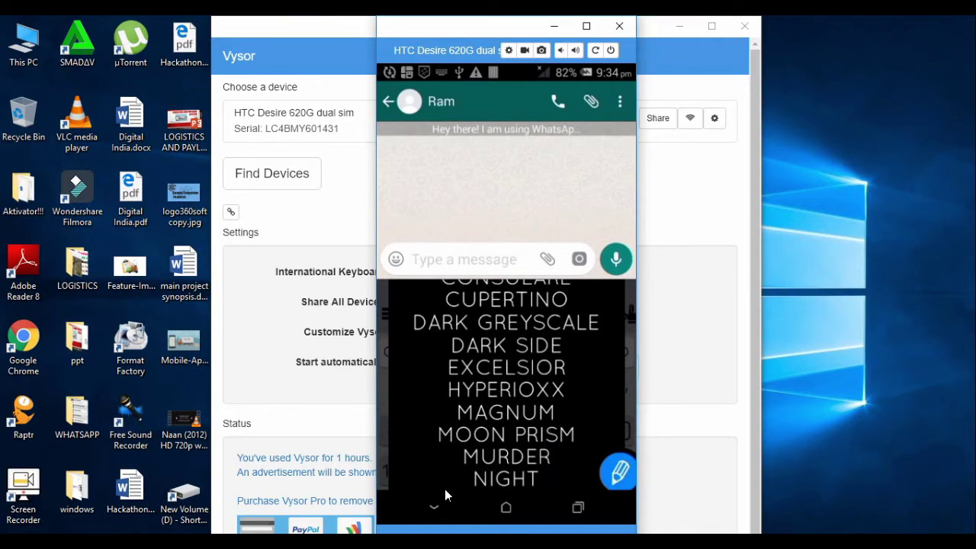
left_click(436, 509)
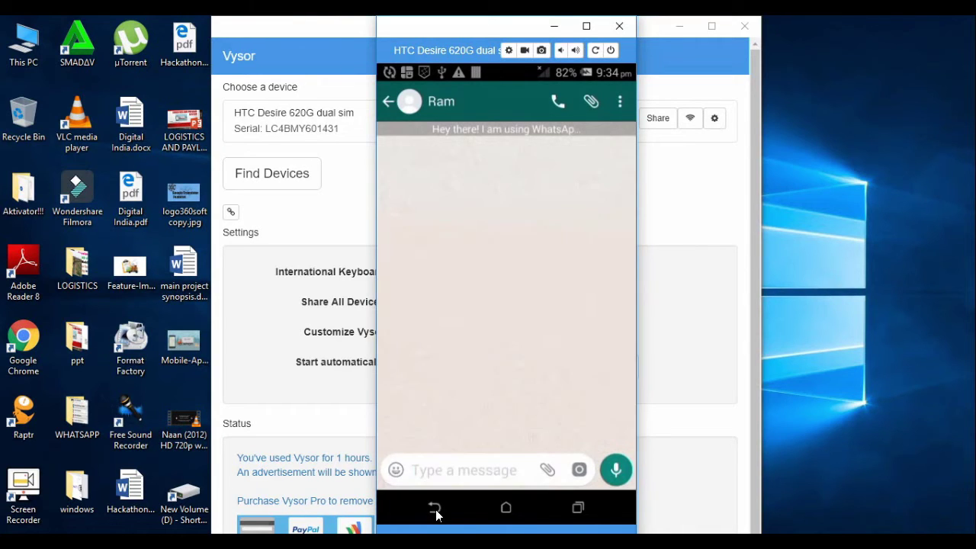
- Type 'Hari' in the WhatsApp message box by tapping H and a, then swiping the rest
left_click(427, 472)
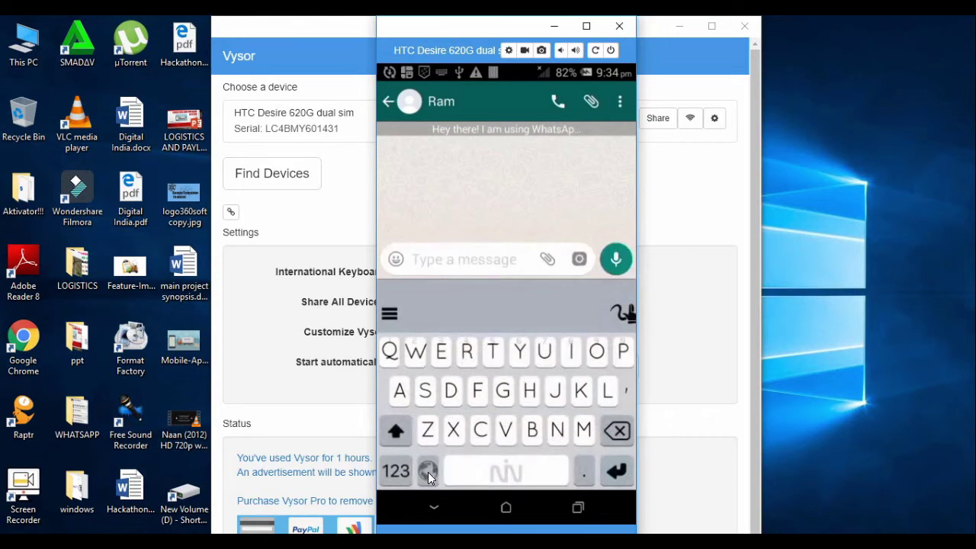
left_click(530, 392)
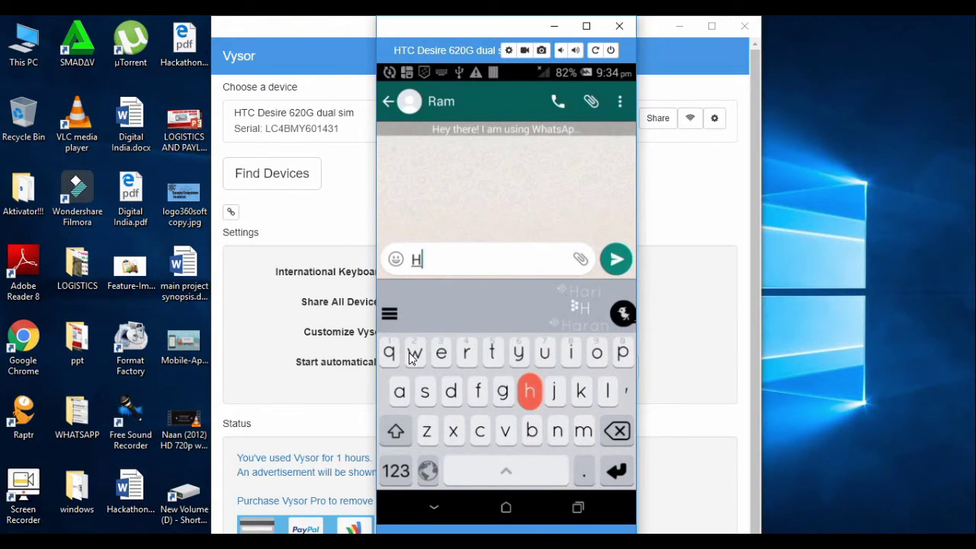
left_click(400, 391)
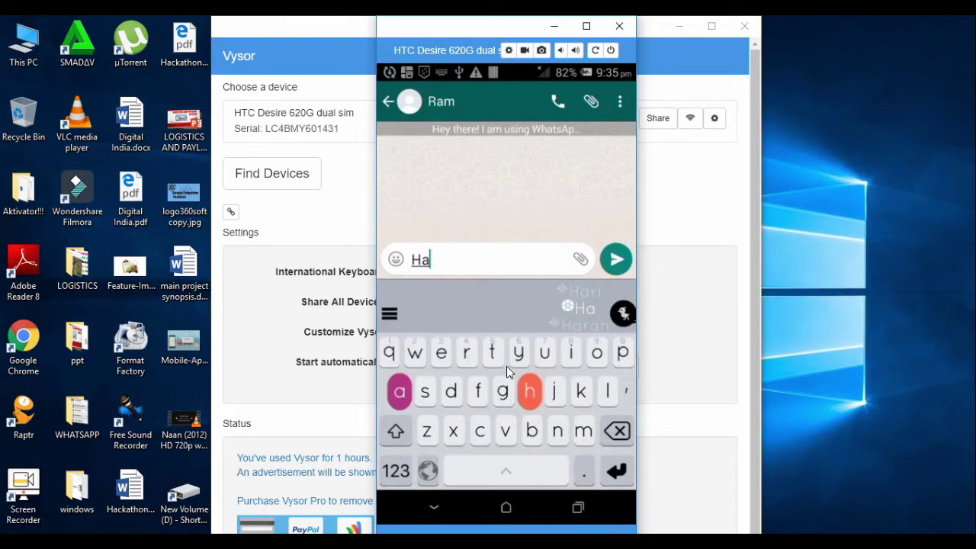
mouse_move(400, 391)
left_mouse_down()
mouse_move(492, 352)
mouse_move(570, 353)
left_mouse_up()
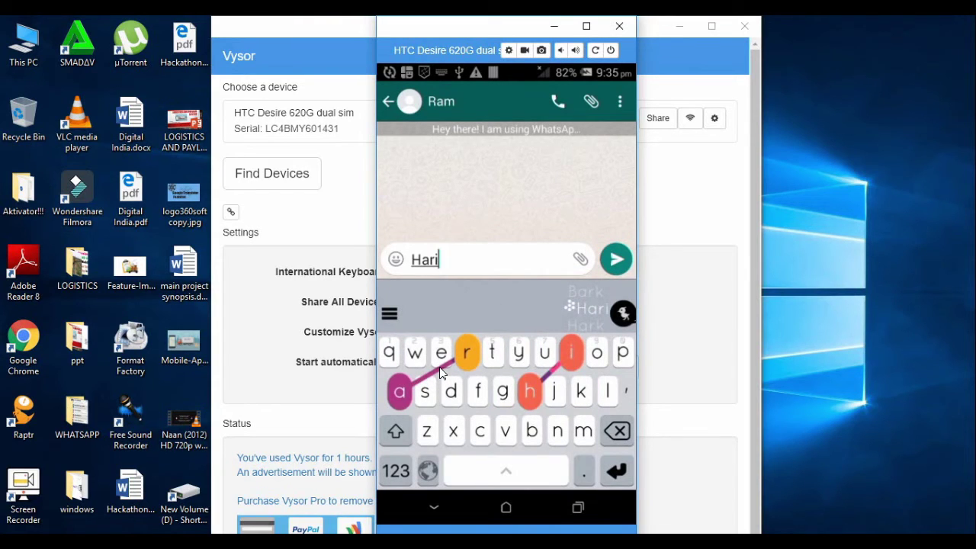
left_click(389, 314)
- Resize the Nintype keyboard height back to about 76% and commit the typed word
left_click(472, 340)
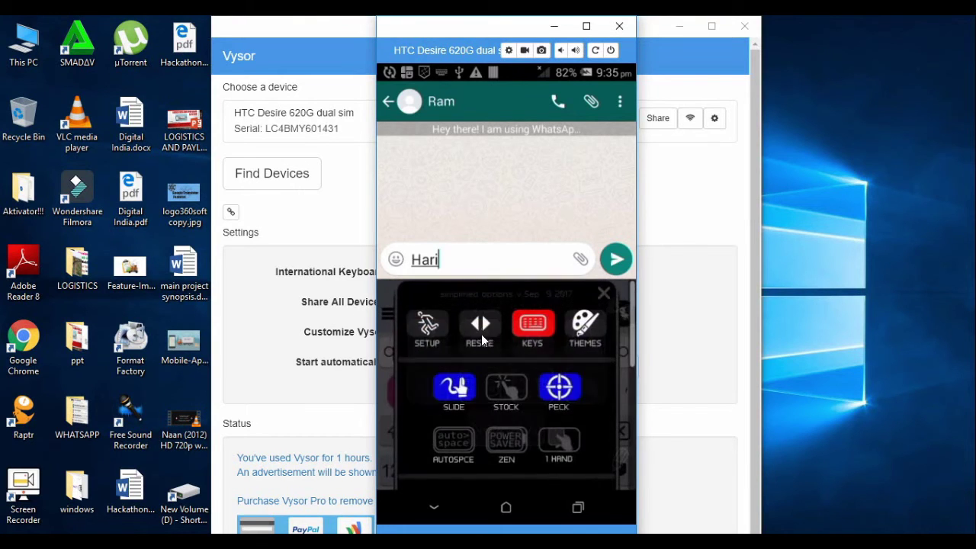
left_click(479, 325)
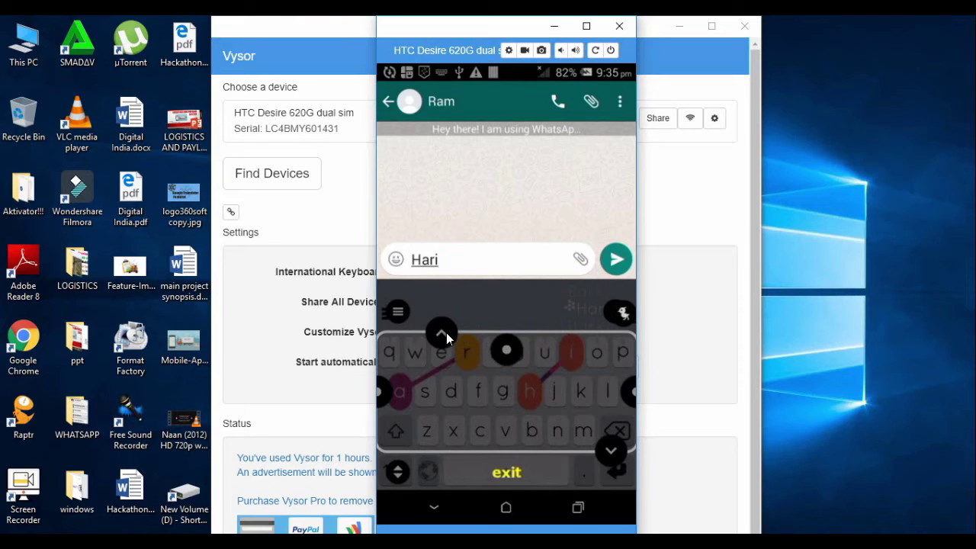
mouse_move(443, 368)
left_mouse_down()
mouse_move(438, 350)
mouse_move(483, 389)
mouse_move(439, 388)
mouse_move(432, 352)
mouse_move(431, 362)
left_mouse_up()
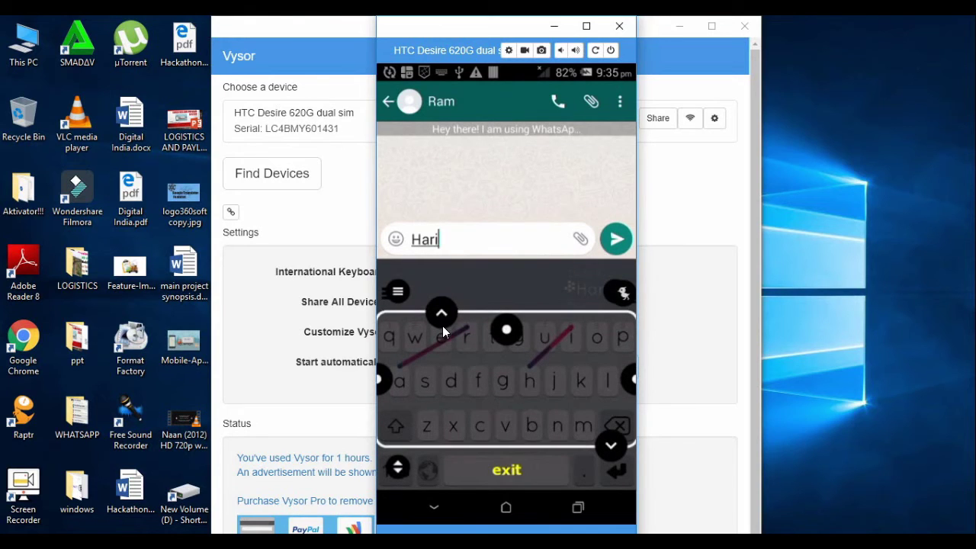
left_click_drag(442, 330, 439, 319)
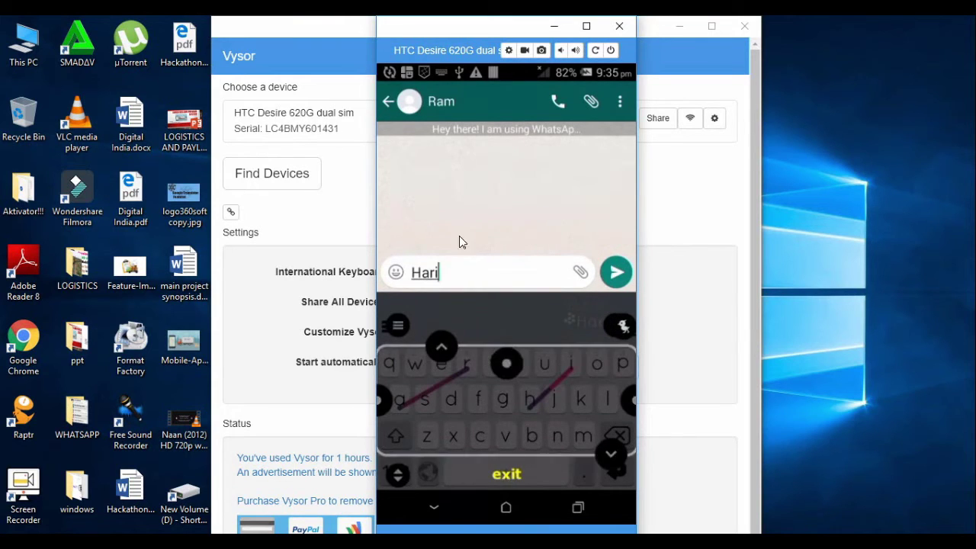
left_click(465, 266)
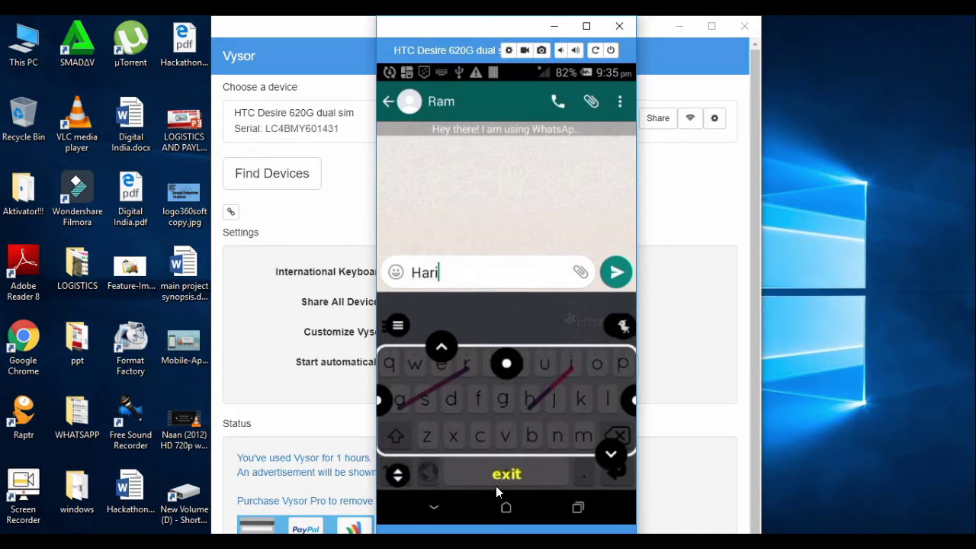
- In layout edit mode, set the keyboard's bottom space to 0, close Save/Load, and exit
left_click(431, 512)
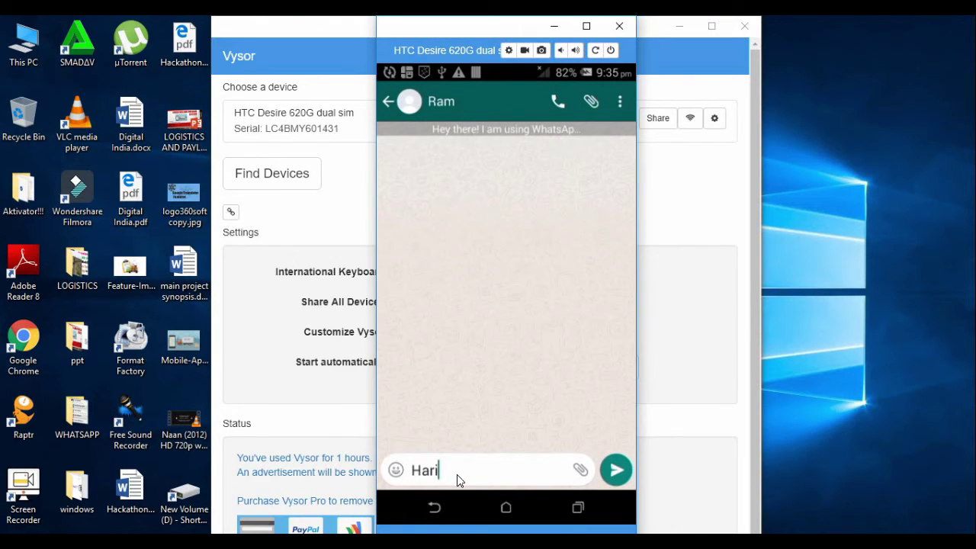
left_click(457, 473)
left_click(398, 326)
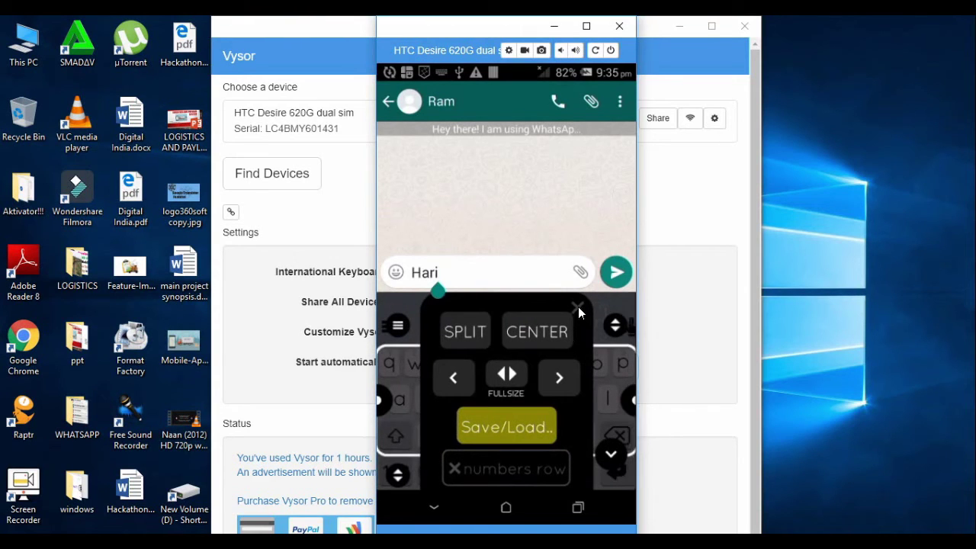
left_click(611, 454)
left_click(611, 456)
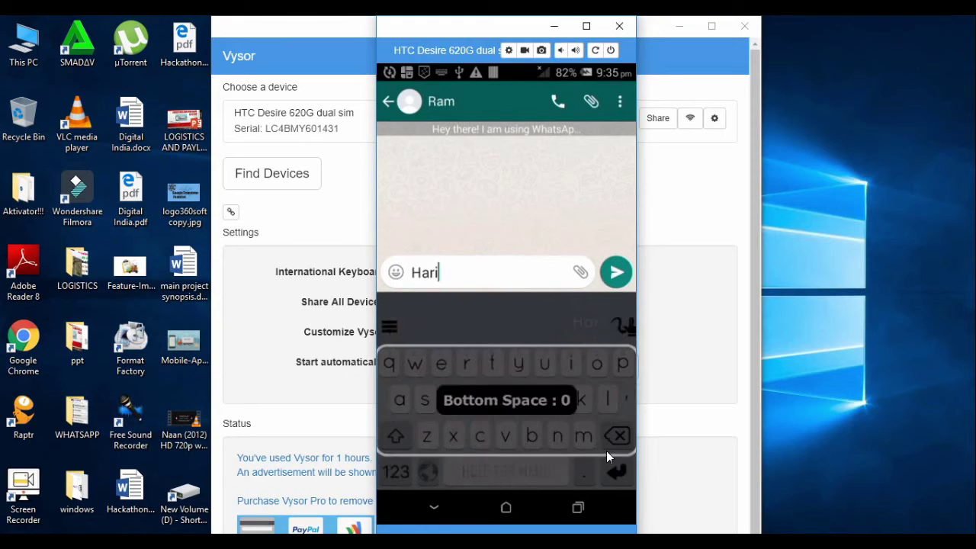
left_click(397, 328)
left_click(493, 427)
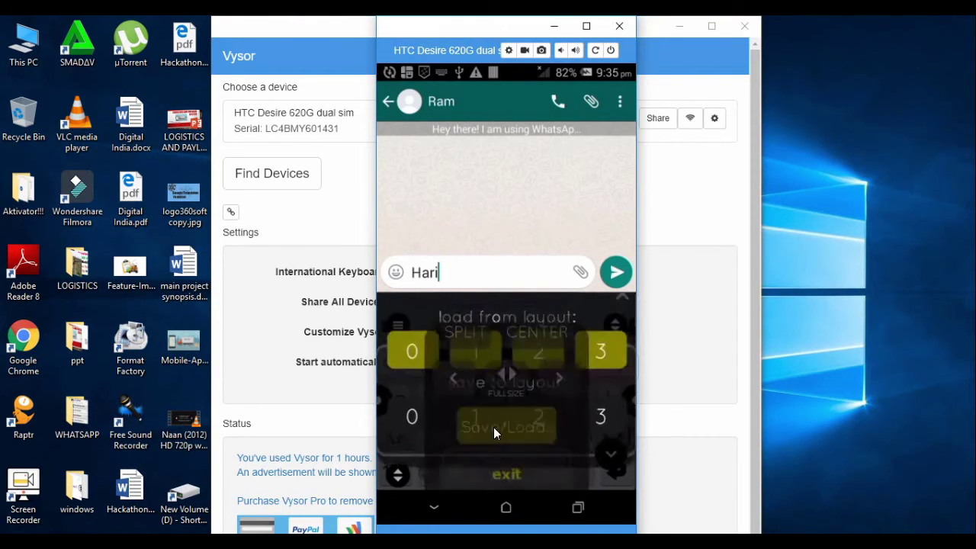
left_click(615, 308)
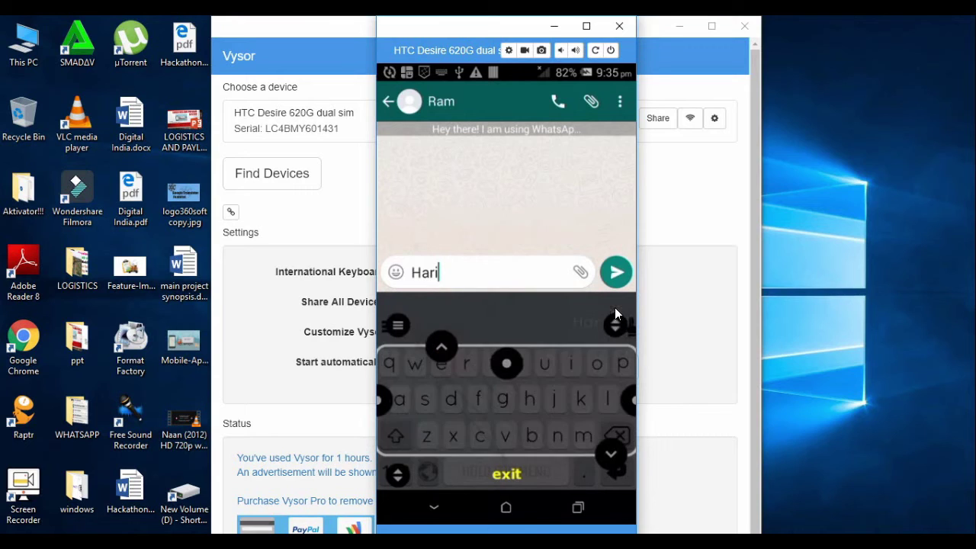
left_click(495, 474)
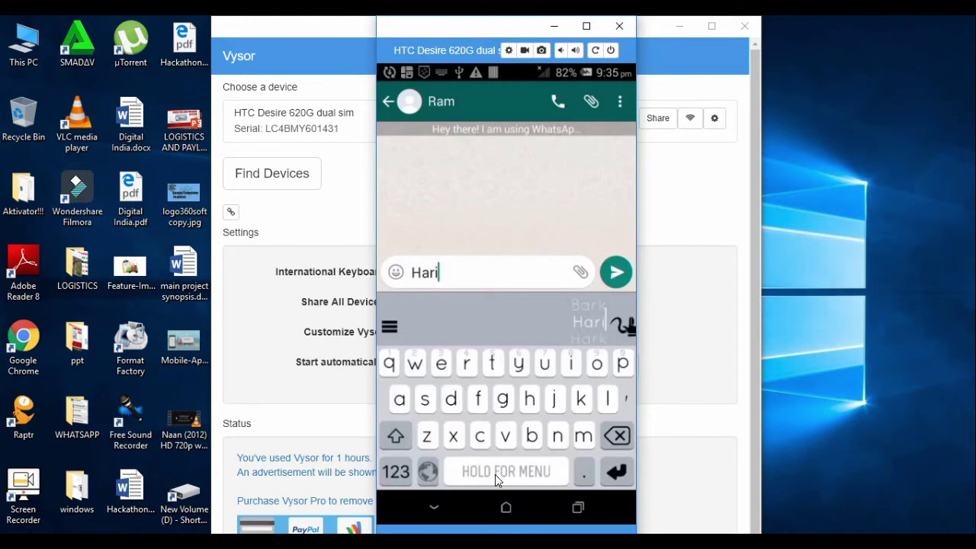
- Uncheck 'use new emoji mode' in the Nintype KEYS emoji settings
left_click(389, 326)
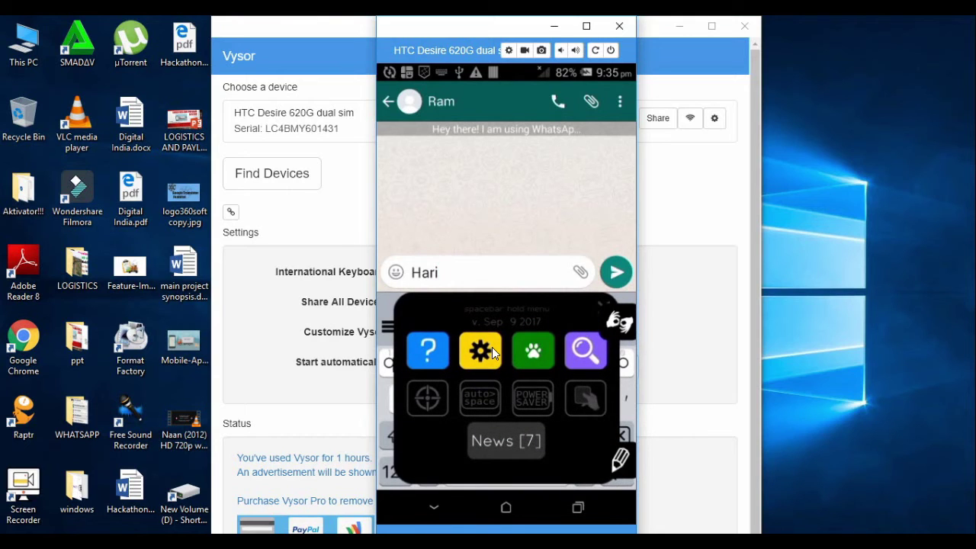
left_click(487, 351)
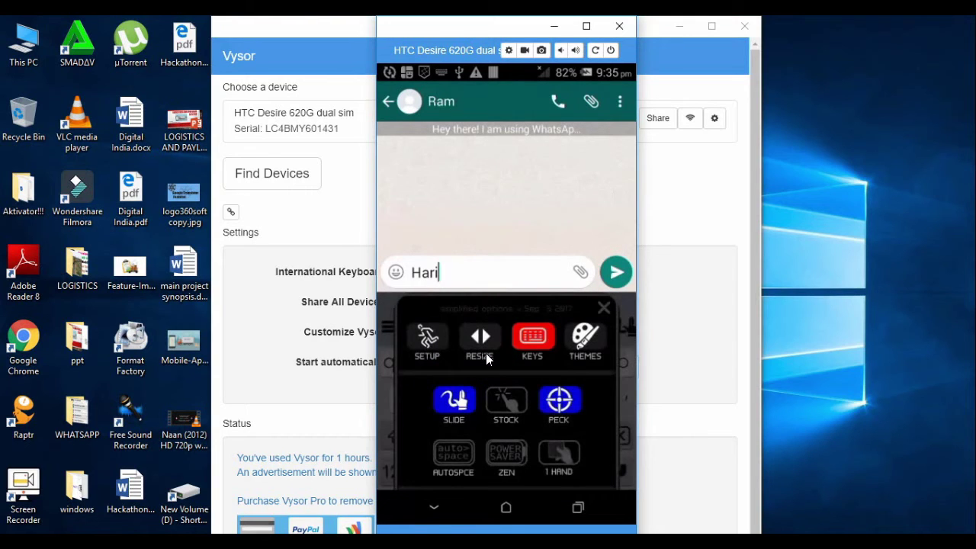
left_click(522, 341)
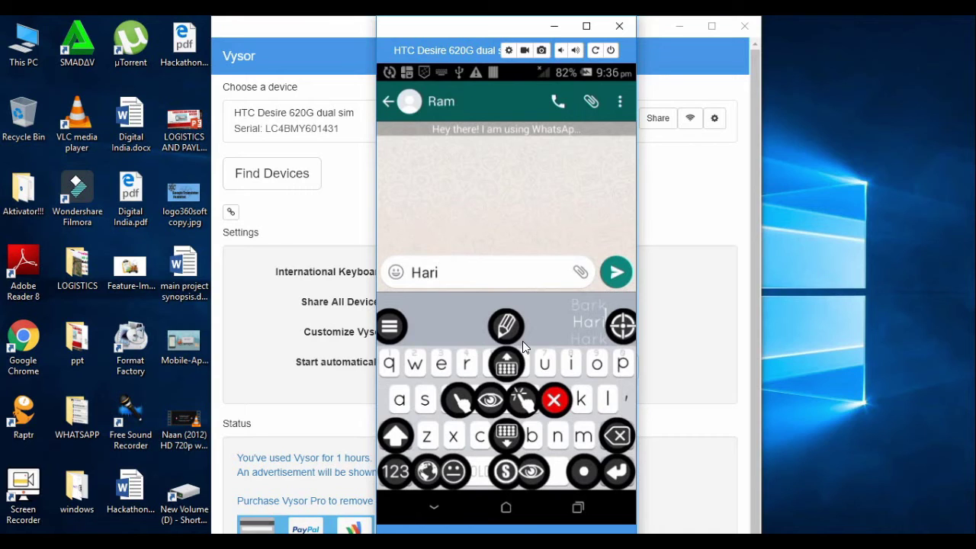
left_click(456, 471)
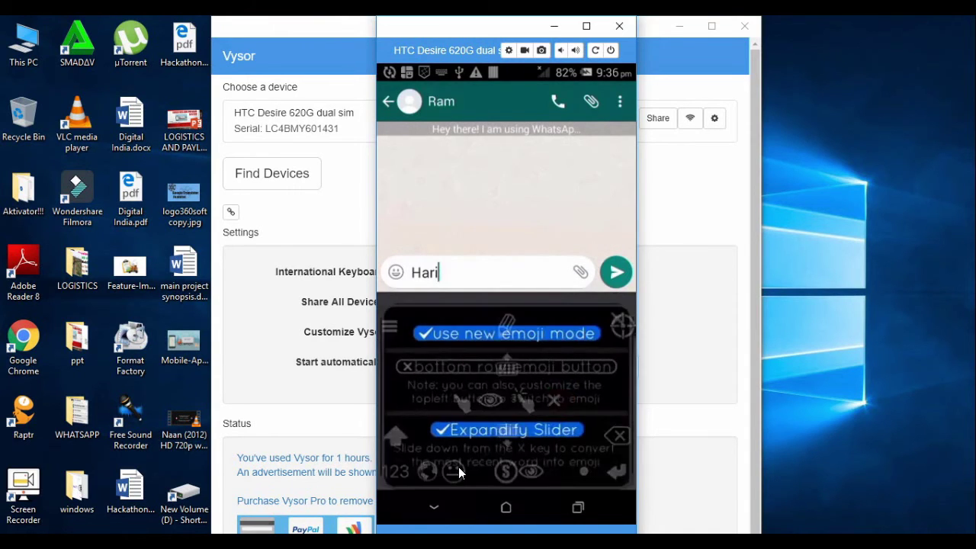
left_click(515, 332)
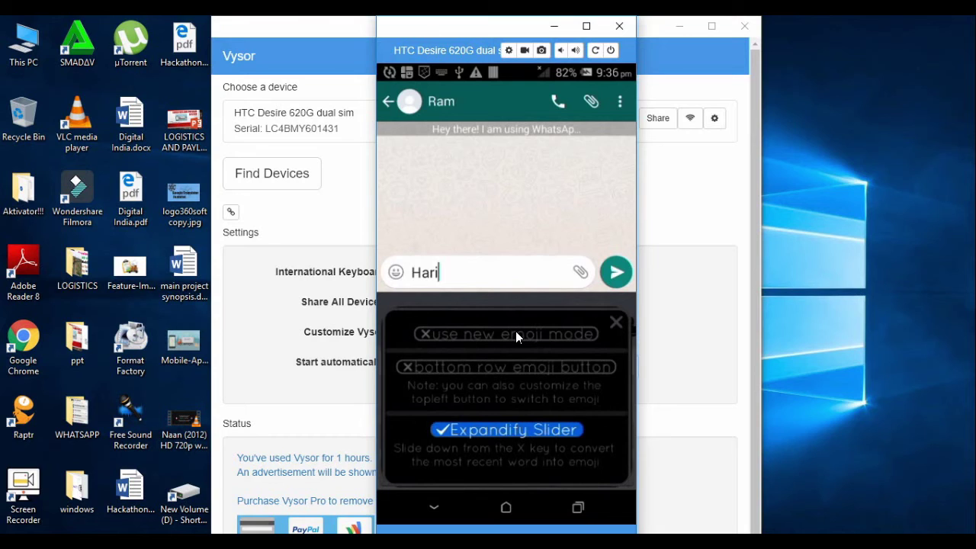
left_click(615, 321)
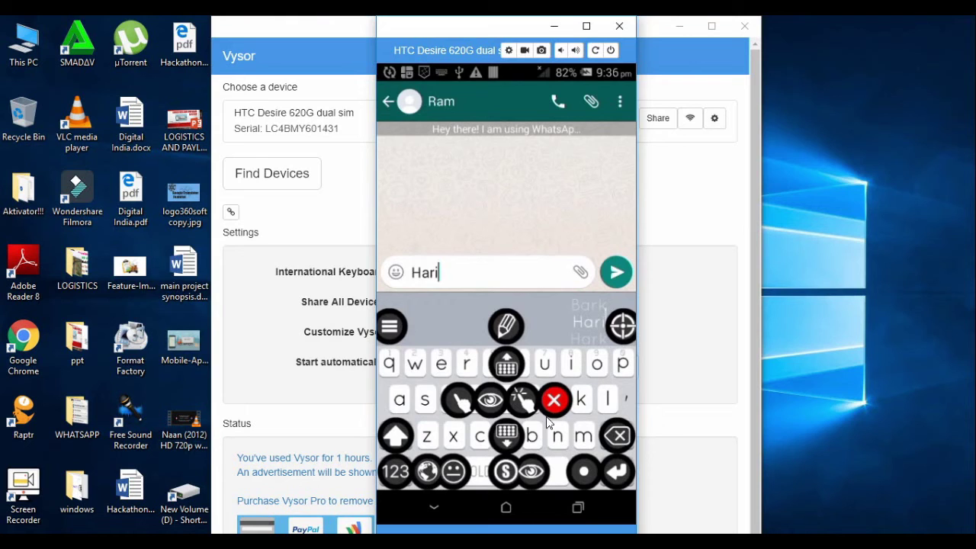
- Check the menu tap-action choices and keyboard options panel, leaving both unchanged
left_click(397, 337)
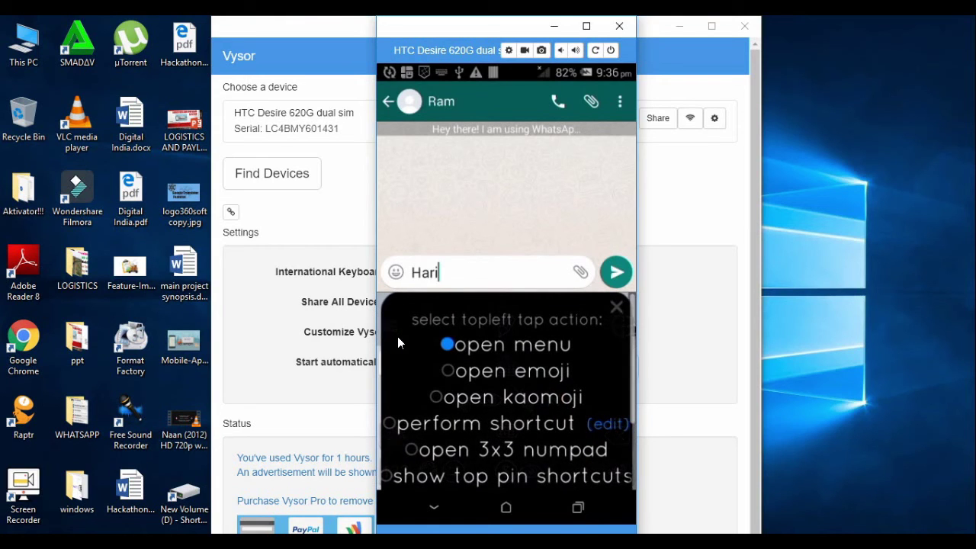
left_click(614, 308)
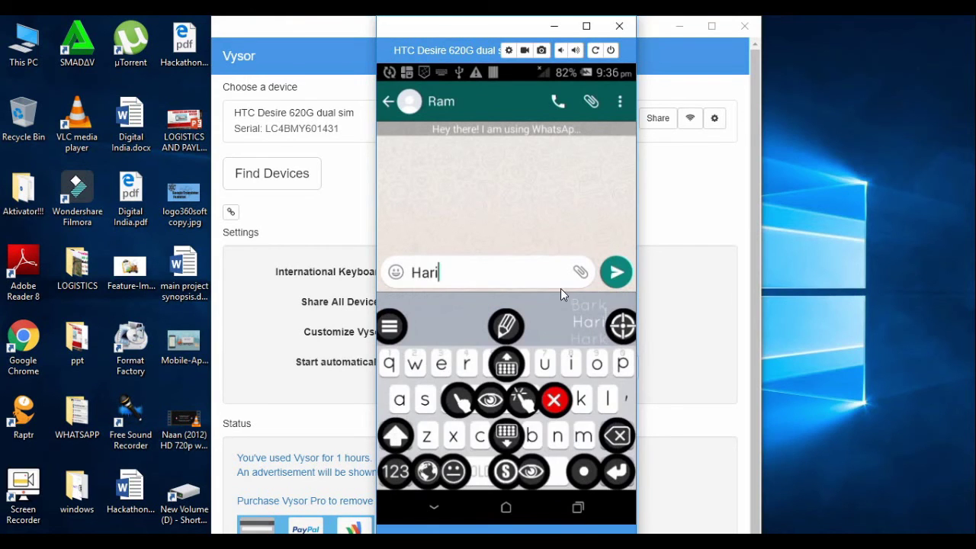
left_click(493, 281)
left_click(555, 399)
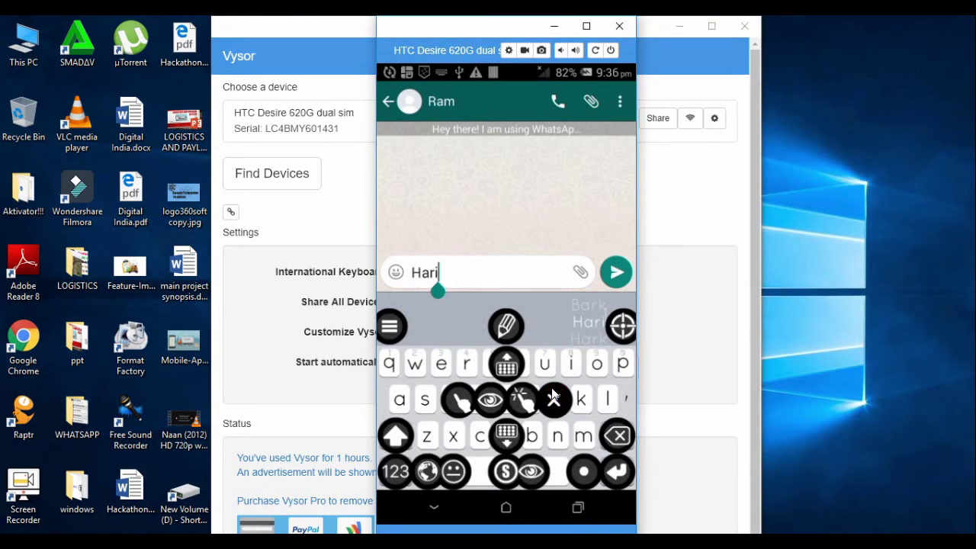
left_click(602, 311)
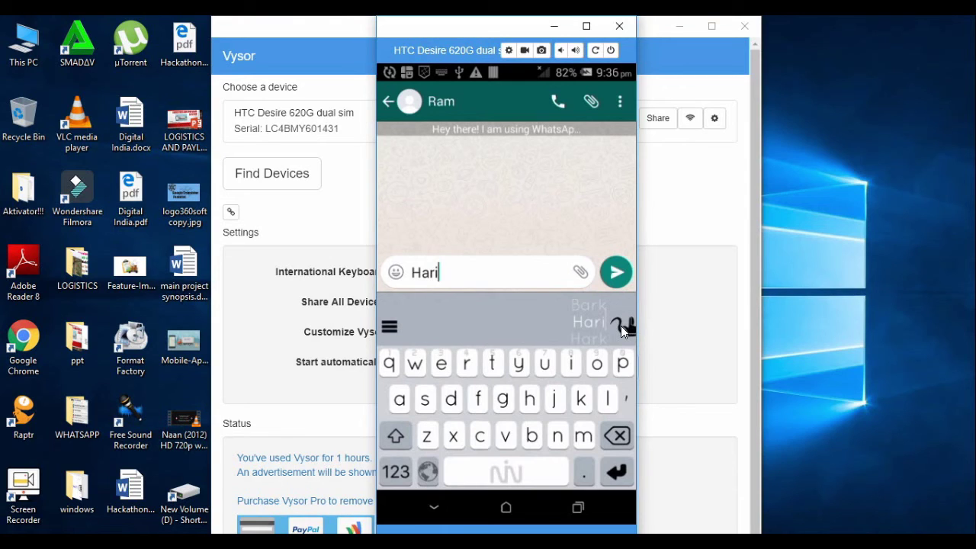
- Toggle the symbol shortcut row on and off, then close the keyboard
left_click(625, 330)
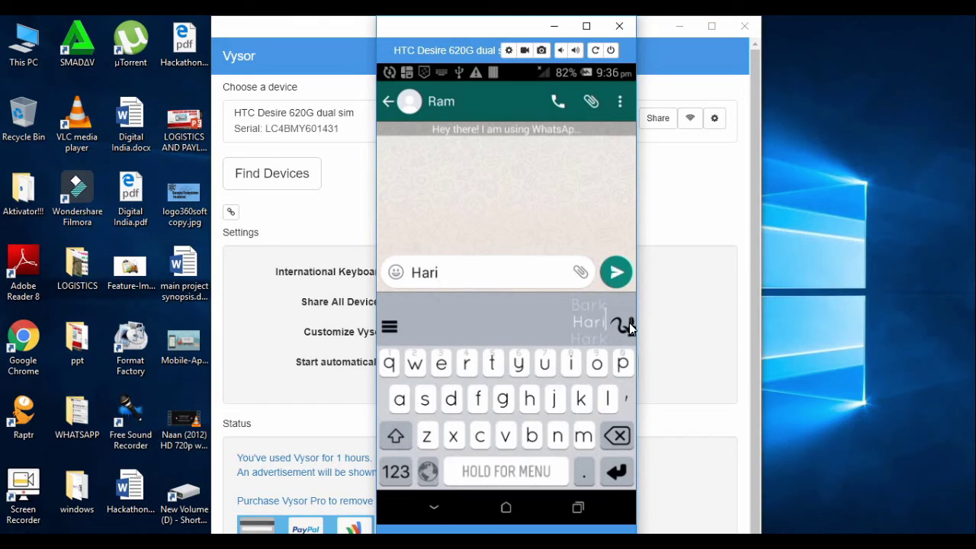
left_click(512, 284)
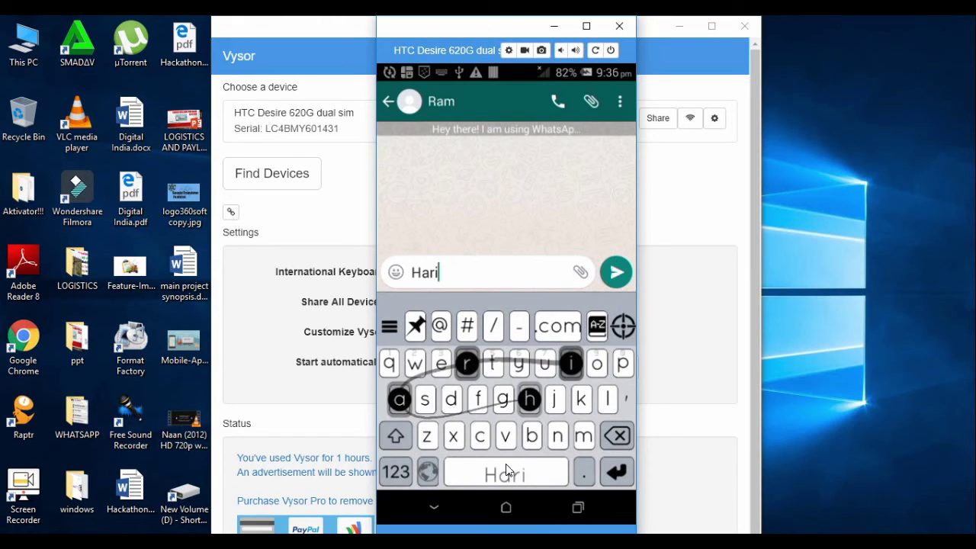
left_click(625, 327)
left_click(625, 329)
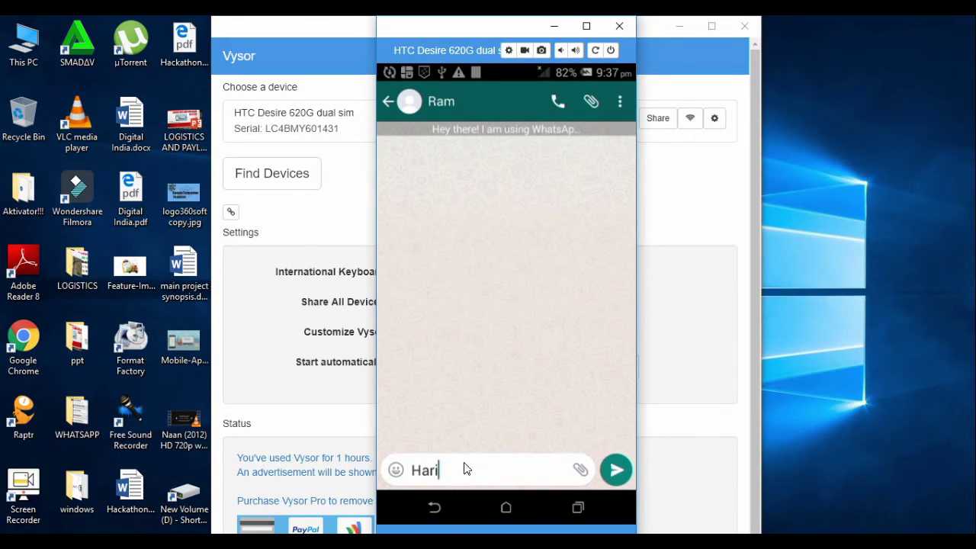
- Erase 'Hari' from the WhatsApp message box
left_click(466, 469)
left_click(465, 475)
key("BackSpace")
key("BackSpace")
key("BackSpace")
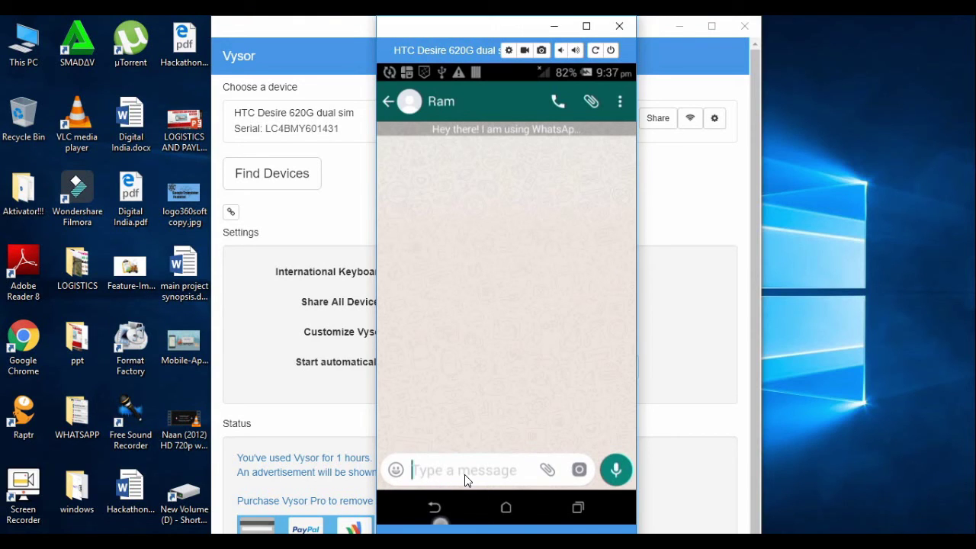
key("Escape")
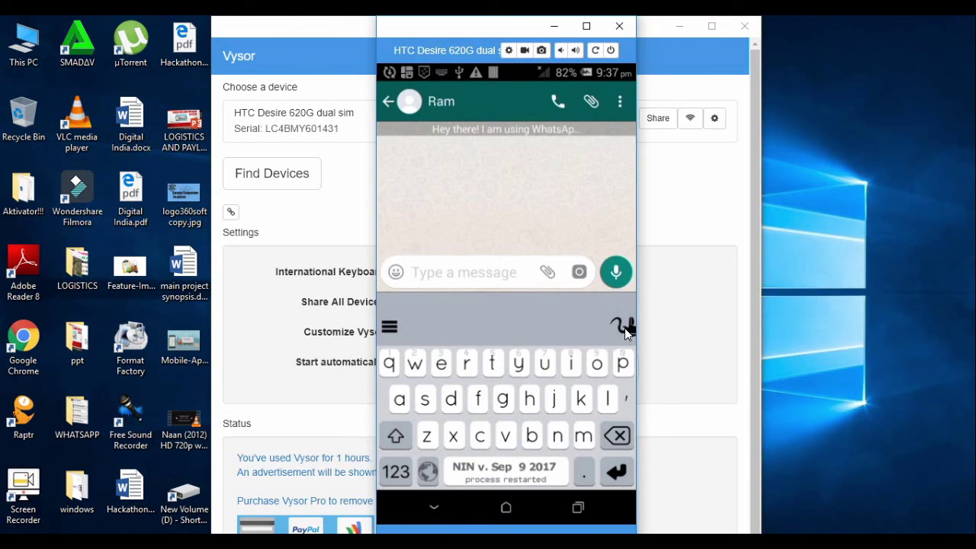
- Show the pin, @, #, /, -, .com shortcut row and dismiss the dictionary tip
left_click(624, 328)
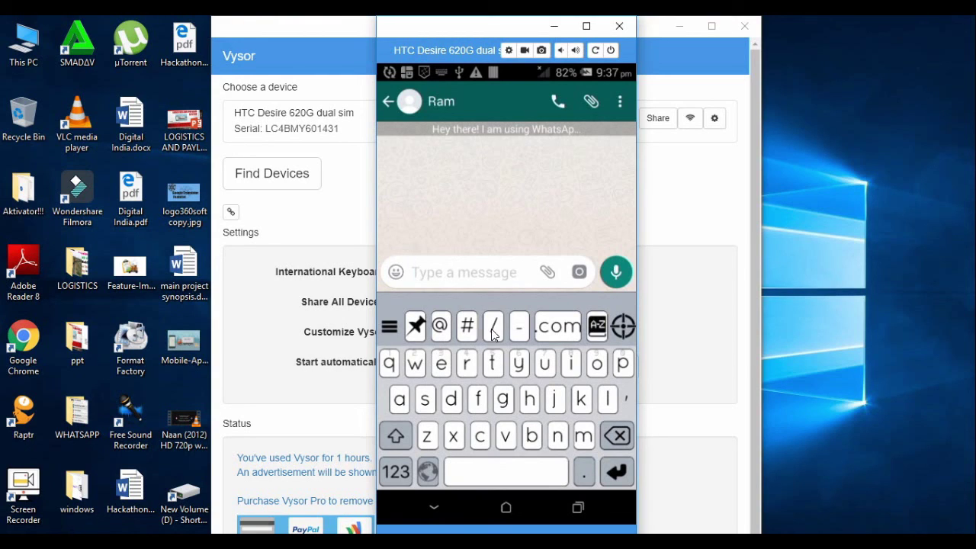
left_click(597, 330)
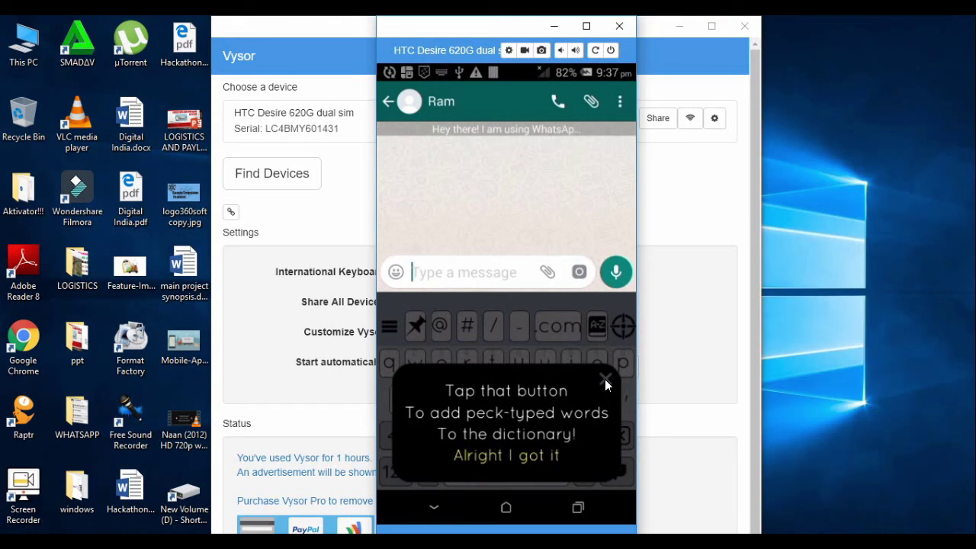
left_click(542, 378)
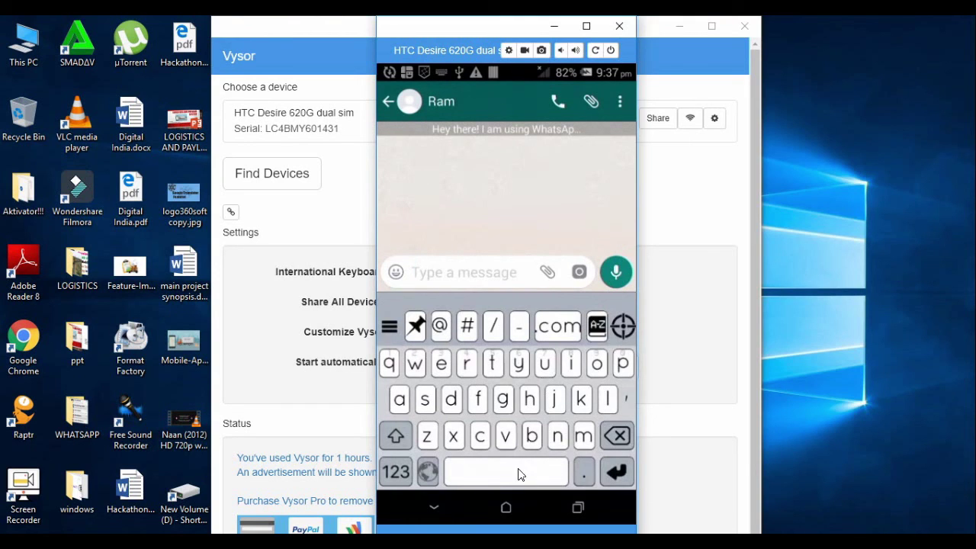